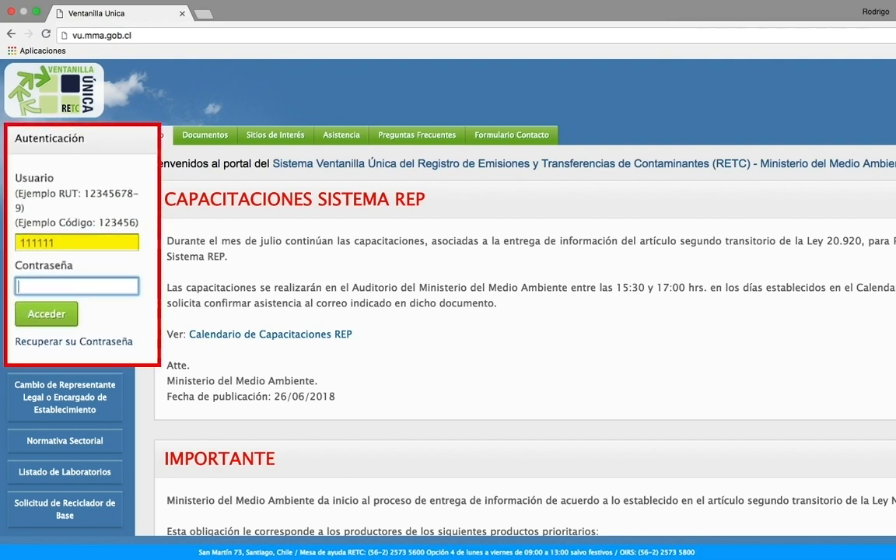
# Sign in with the account password and open SINADER from Sistema Sectorial
pyautogui.write('•••')
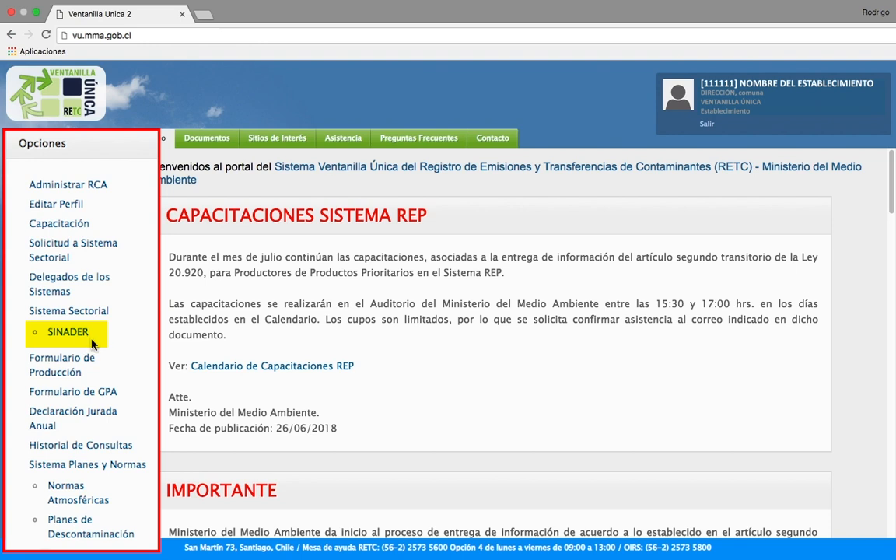
pyautogui.click(88, 335)
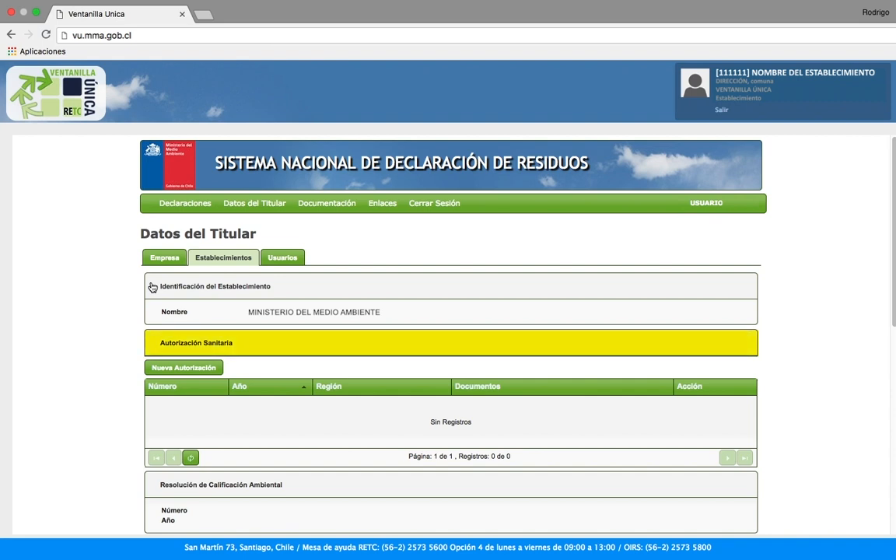
# Enter a new sanitary authorization numbered 1234, year 2010, region Metropolitana
pyautogui.click(176, 370)
pyautogui.click(299, 293)
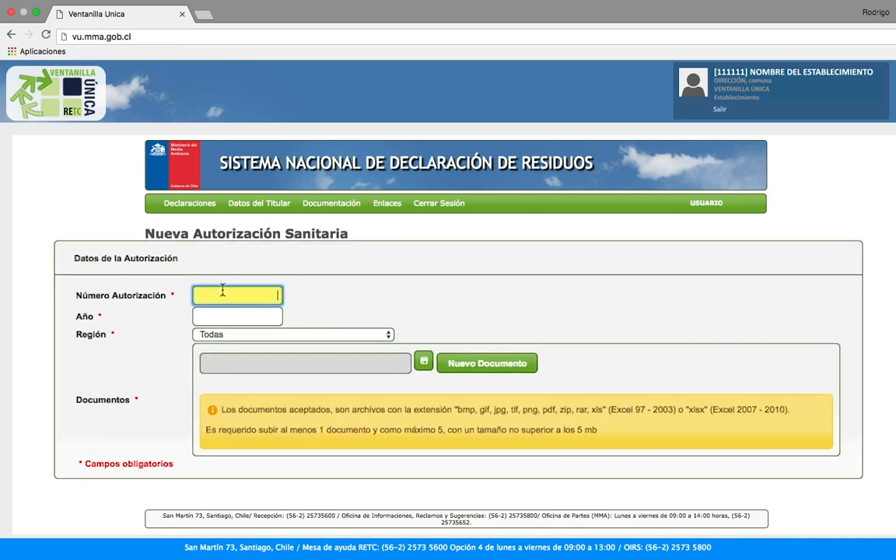
pyautogui.write('1234')
pyautogui.press('Tab')
pyautogui.write('20')
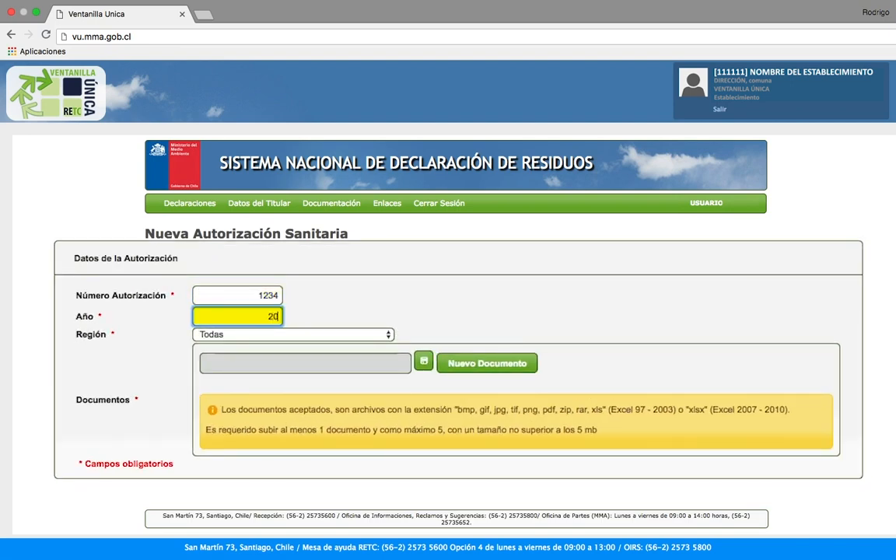
pyautogui.write('10')
pyautogui.click(286, 333)
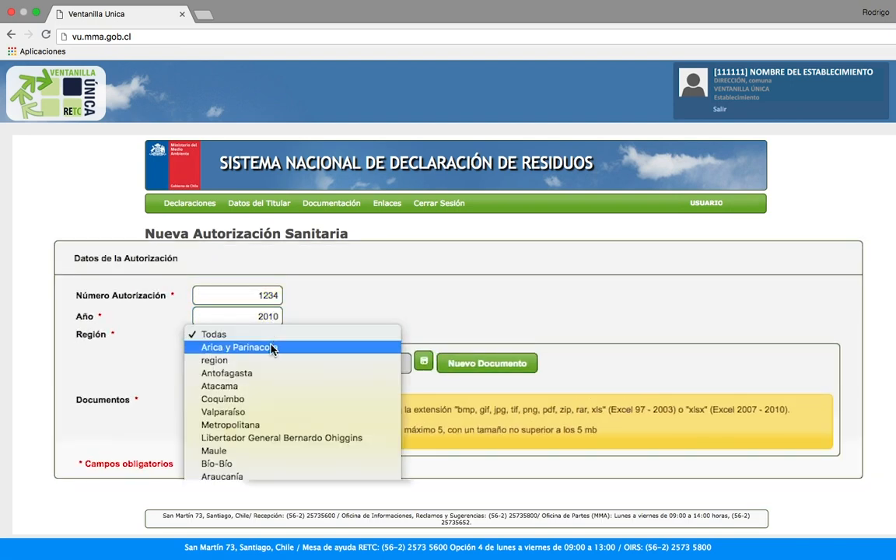
pyautogui.click(241, 372)
# Attach Resolucion Sanitaria.pdf from Insumos videos and save the authorization
pyautogui.click(431, 344)
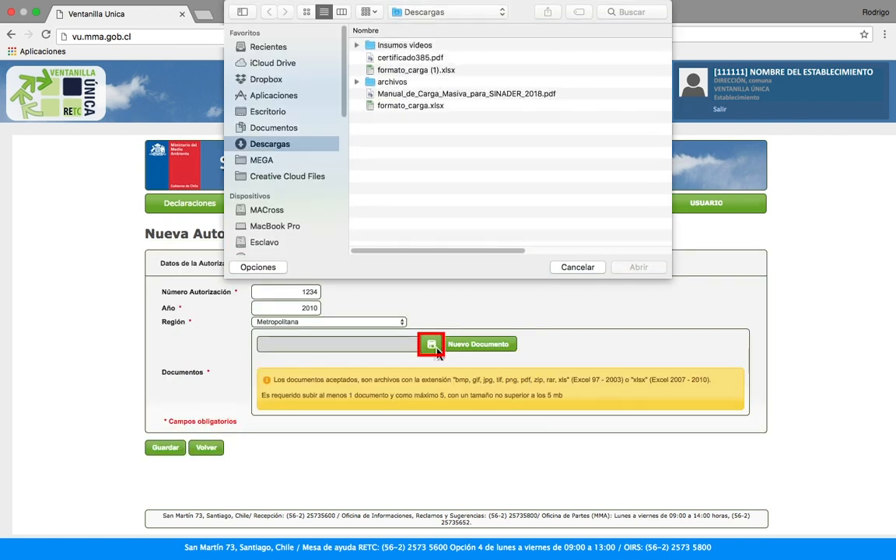
pyautogui.doubleClick(411, 46)
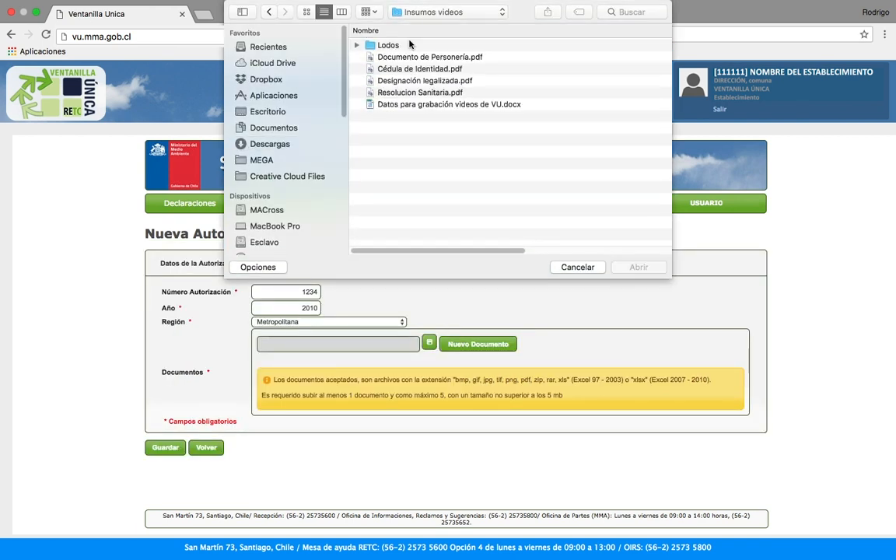
pyautogui.click(373, 91)
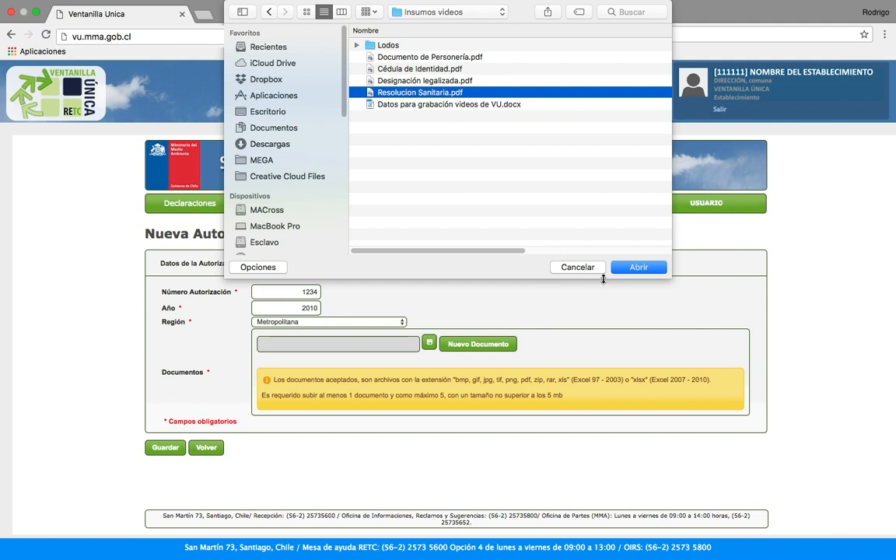
pyautogui.click(637, 267)
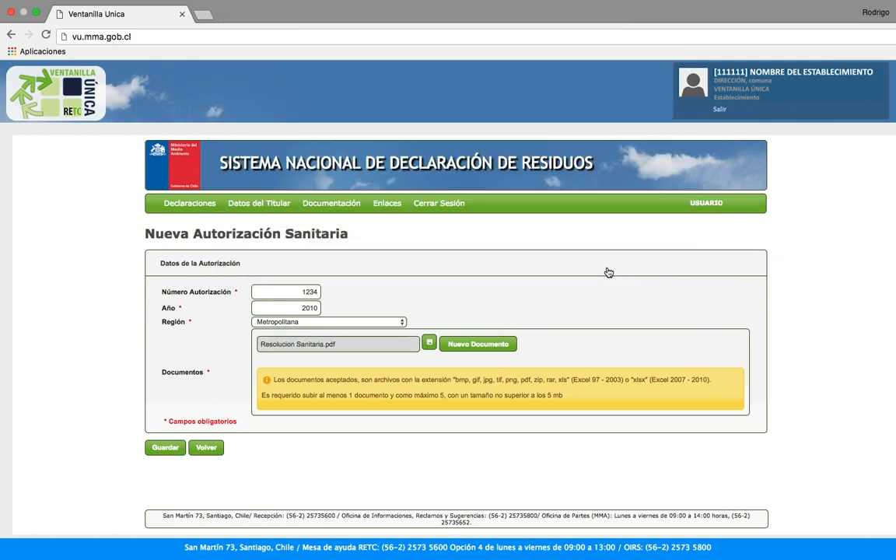
pyautogui.click(160, 448)
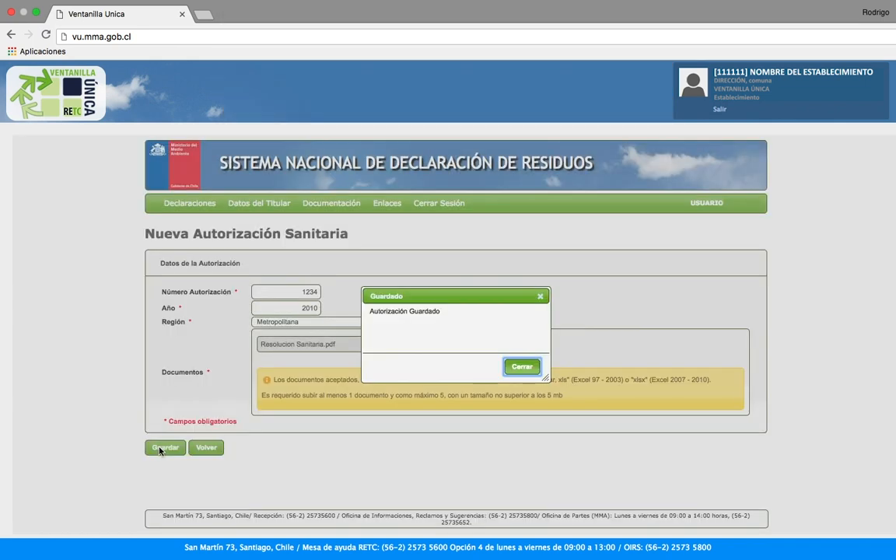
pyautogui.click(522, 366)
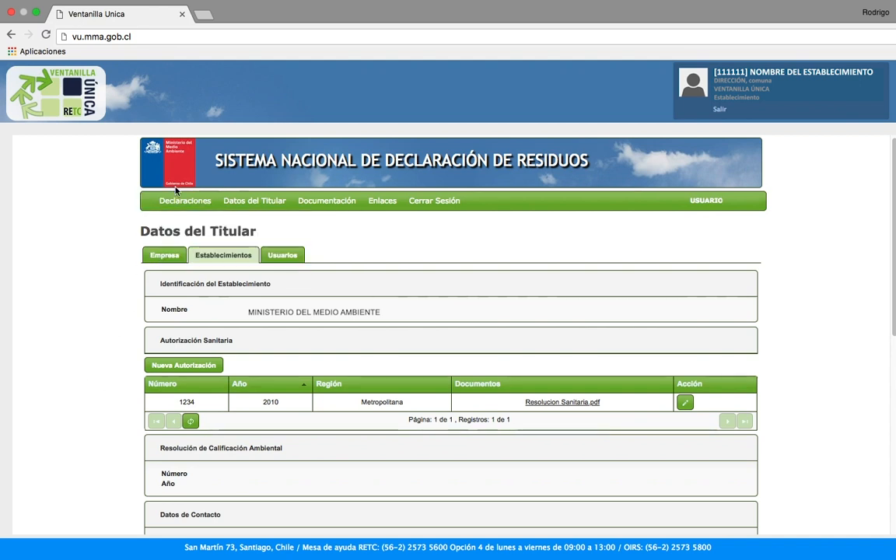
# Start a Destino de Residuos declaration for 2016 and add a period without movements
pyautogui.moveTo(174, 211)
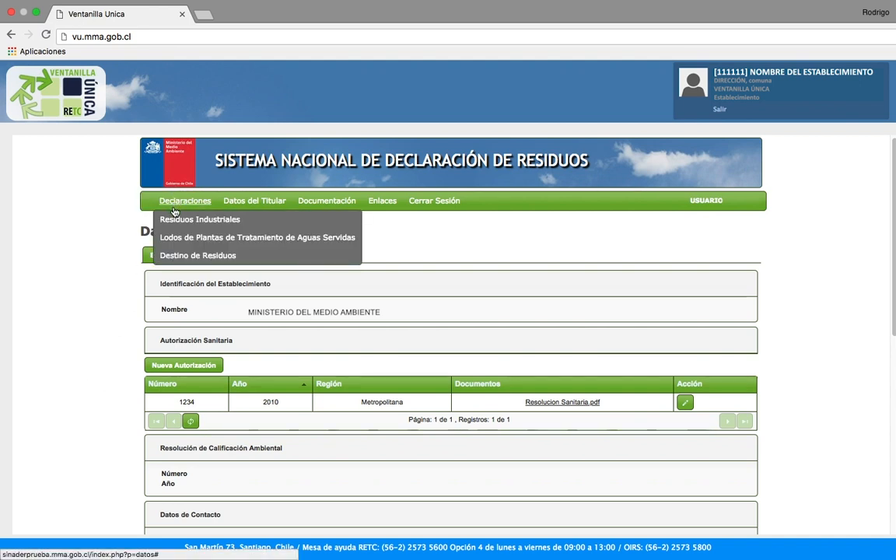
pyautogui.click(179, 257)
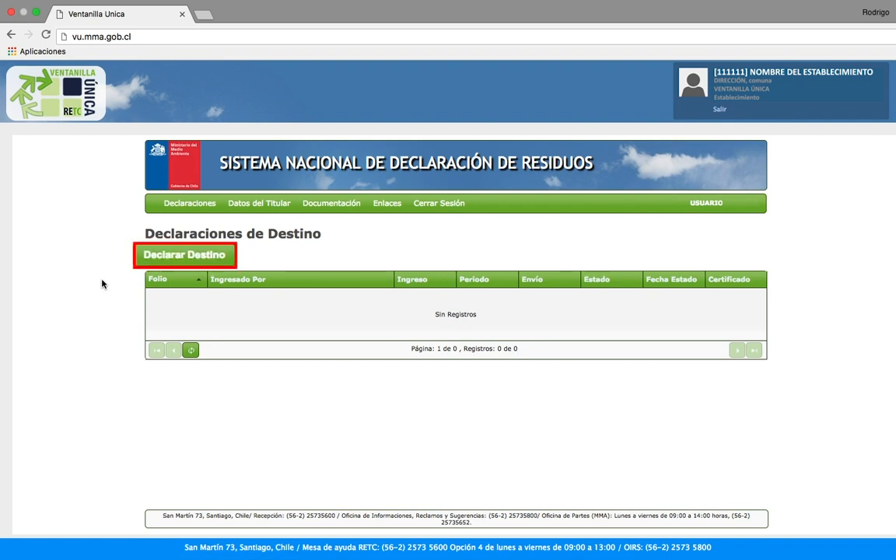
pyautogui.click(170, 258)
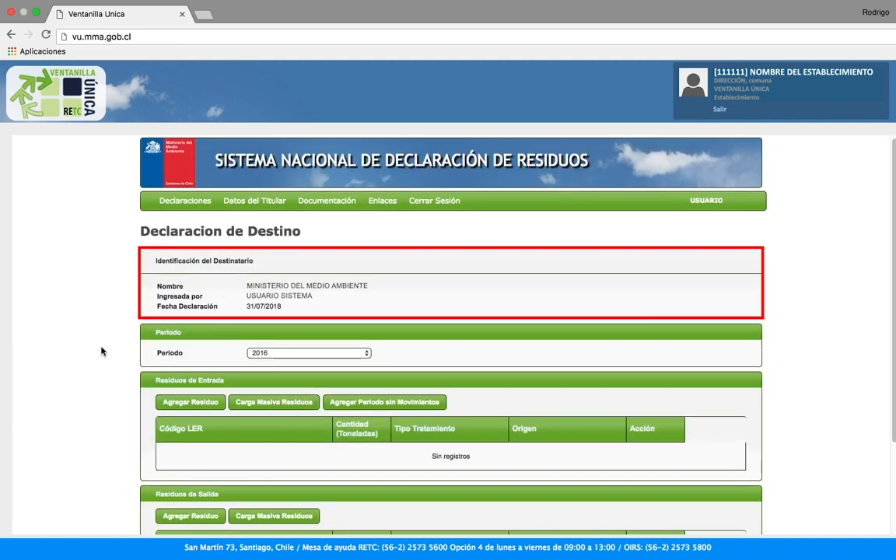
pyautogui.click(310, 354)
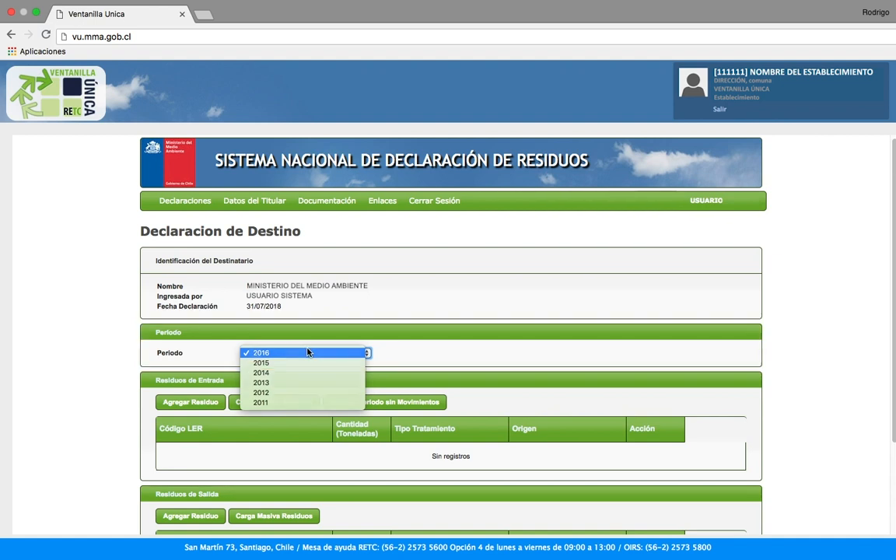
pyautogui.click(310, 354)
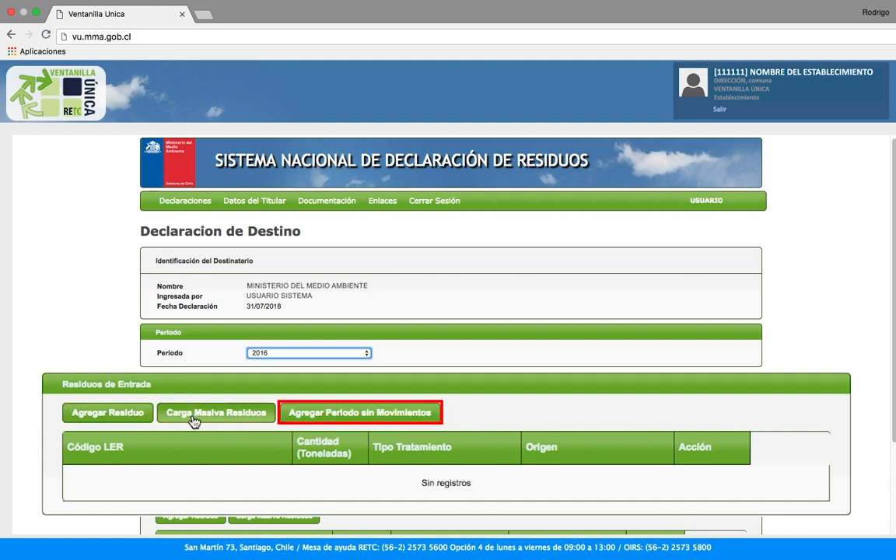
pyautogui.click(323, 415)
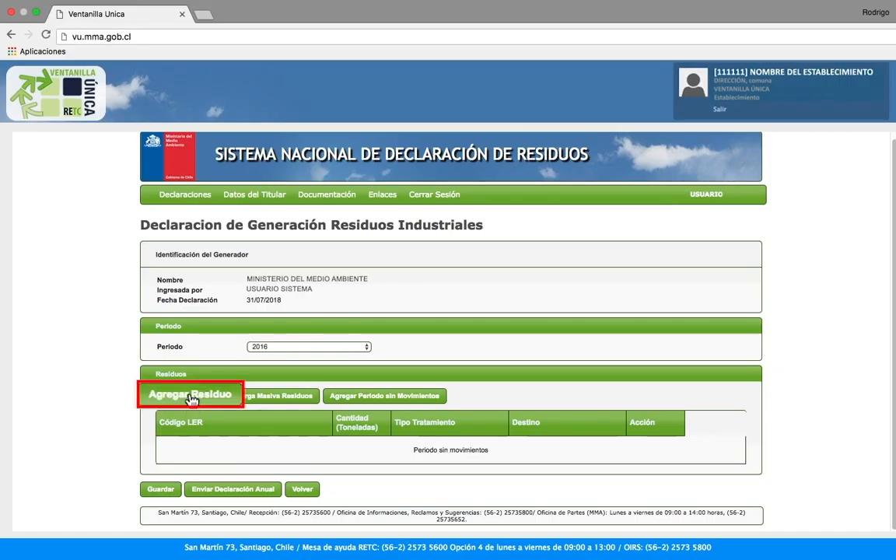
# Add a waste entry with LER subchapter 01 and waste type 39 - Plásticos
pyautogui.click(191, 396)
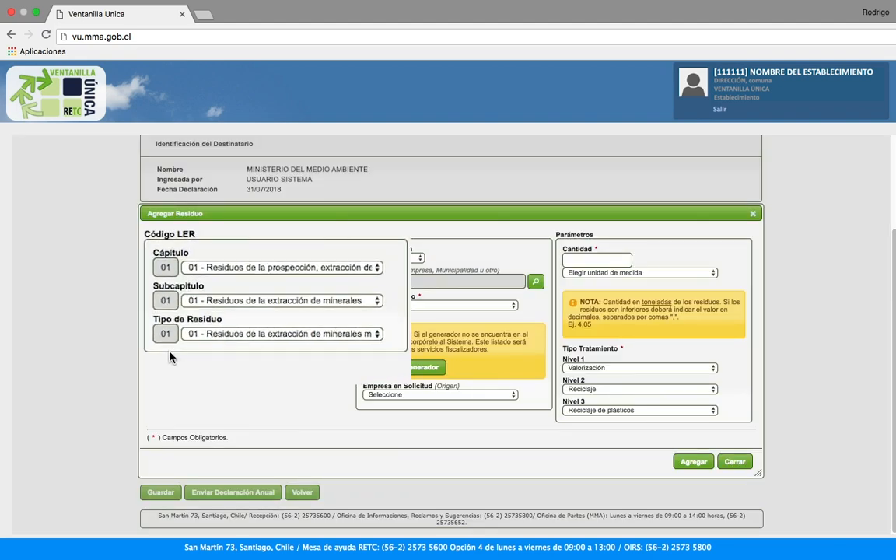
pyautogui.click(201, 263)
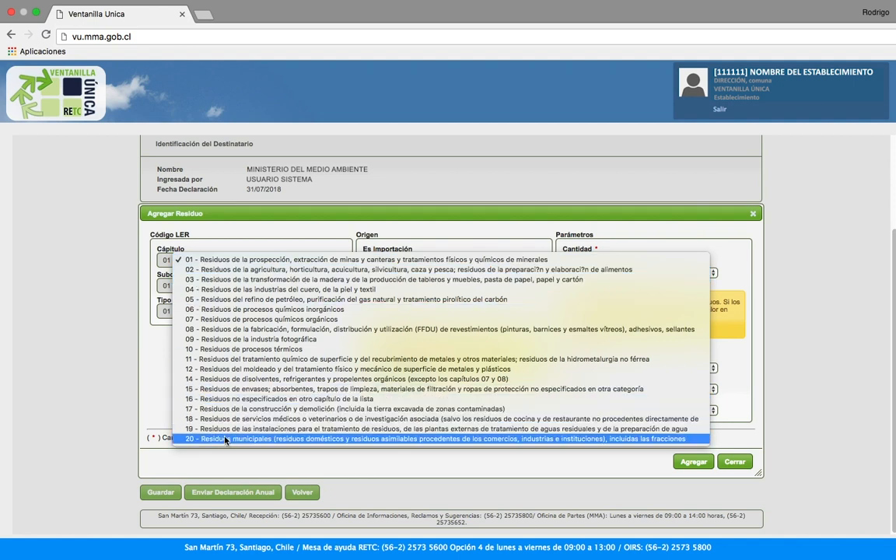
pyautogui.click(170, 329)
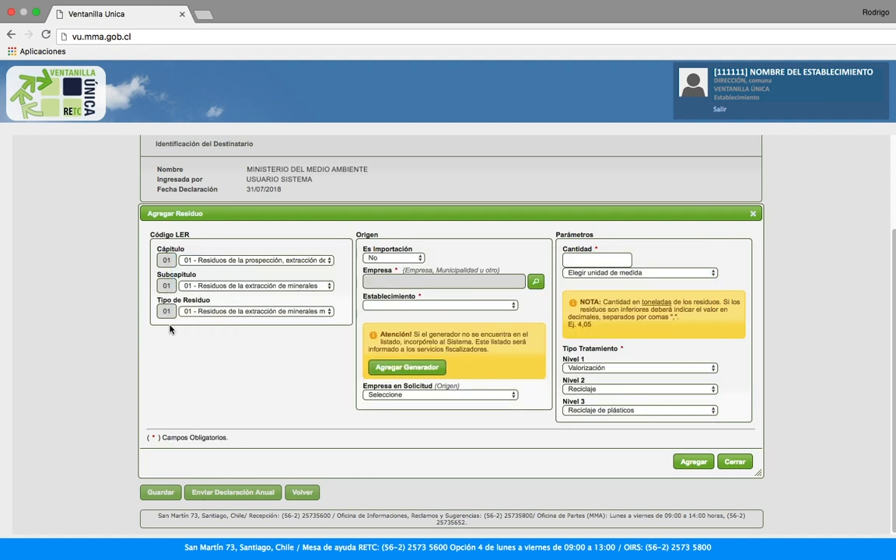
pyautogui.click(207, 287)
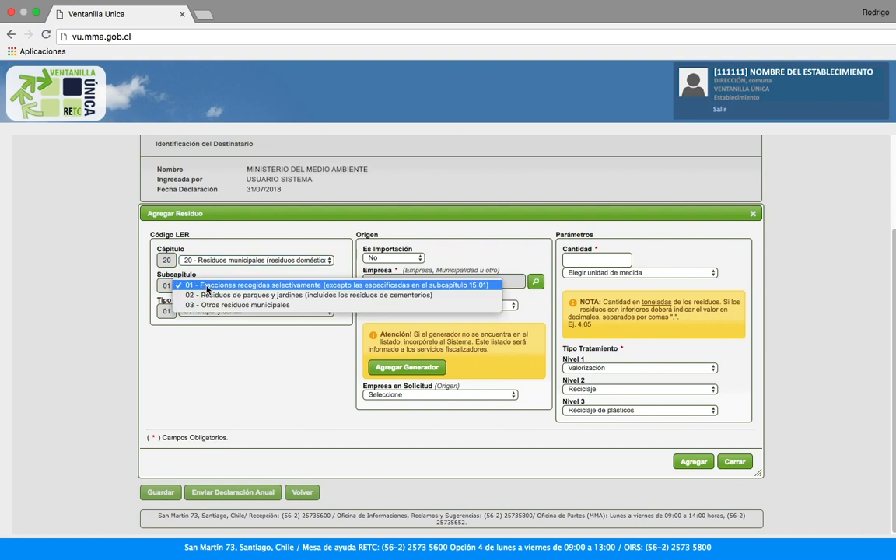
pyautogui.click(207, 286)
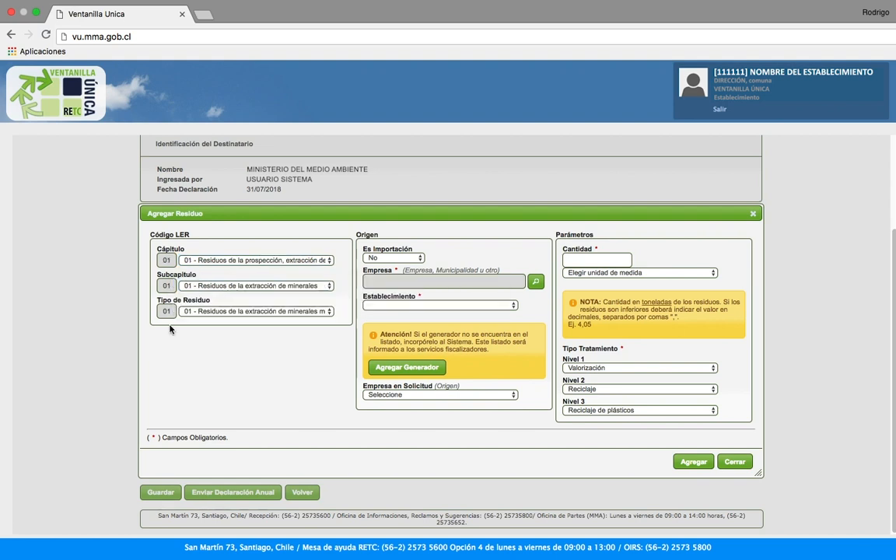
pyautogui.click(215, 312)
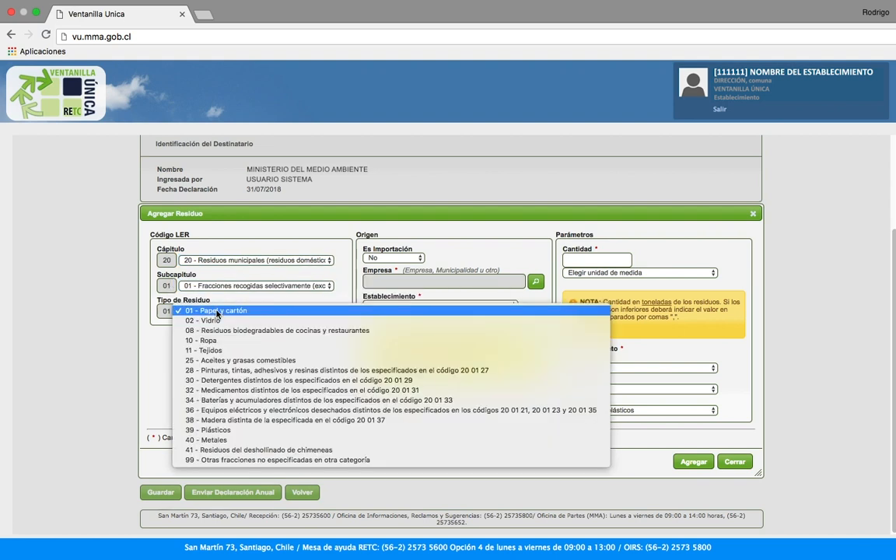
pyautogui.click(215, 430)
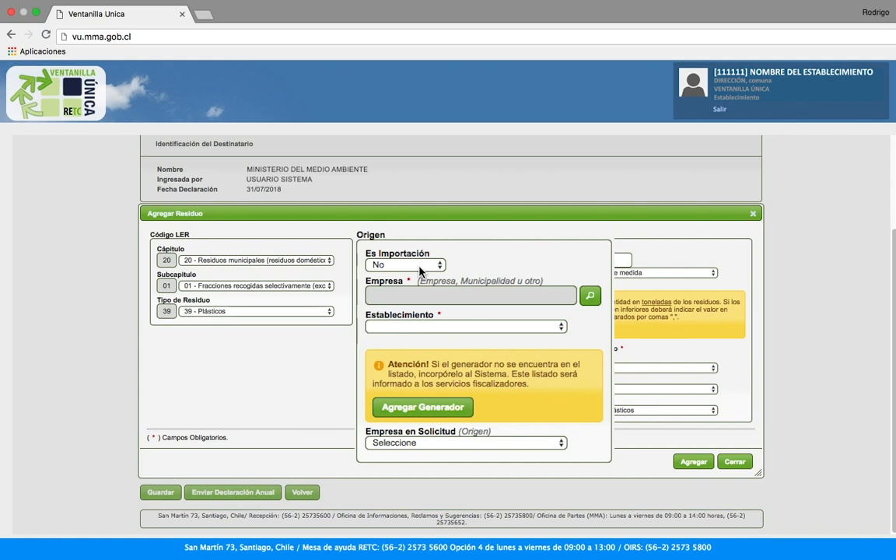
# Set Es Importación to No and search for the origin company
pyautogui.click(419, 268)
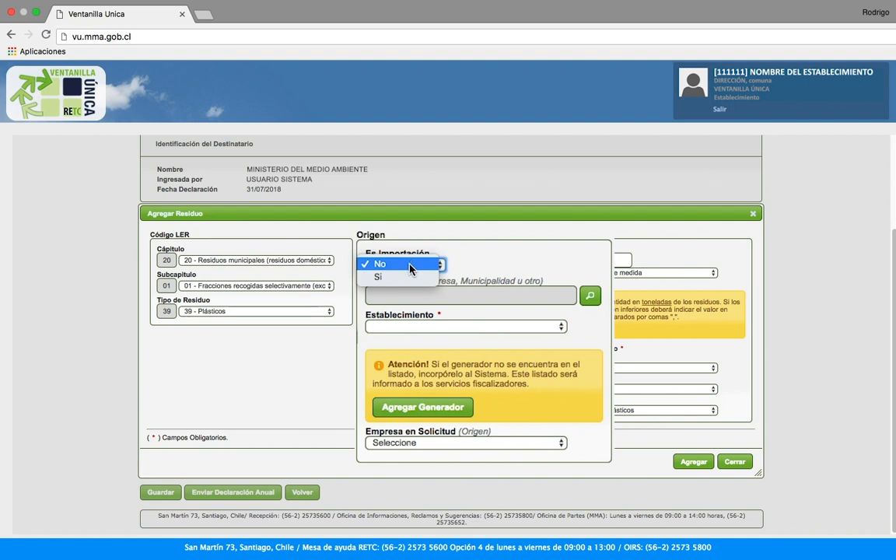
pyautogui.click(411, 278)
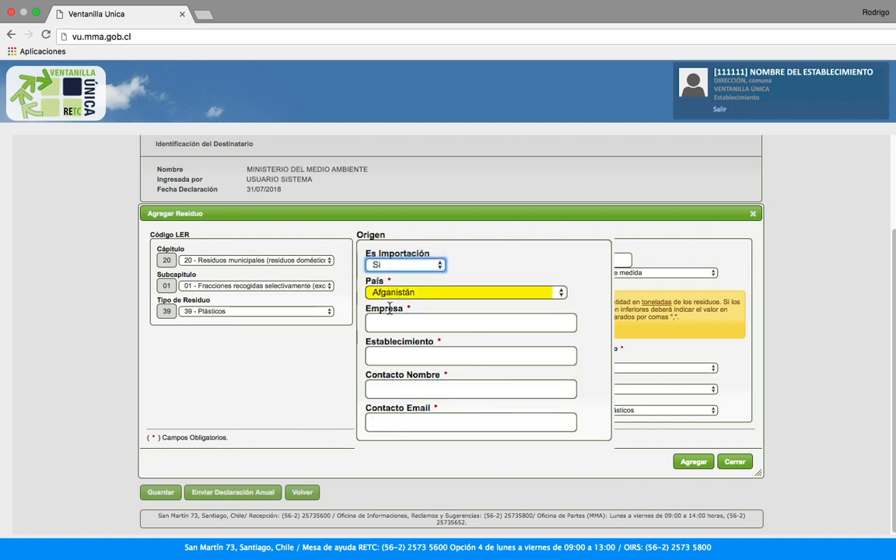
pyautogui.click(396, 326)
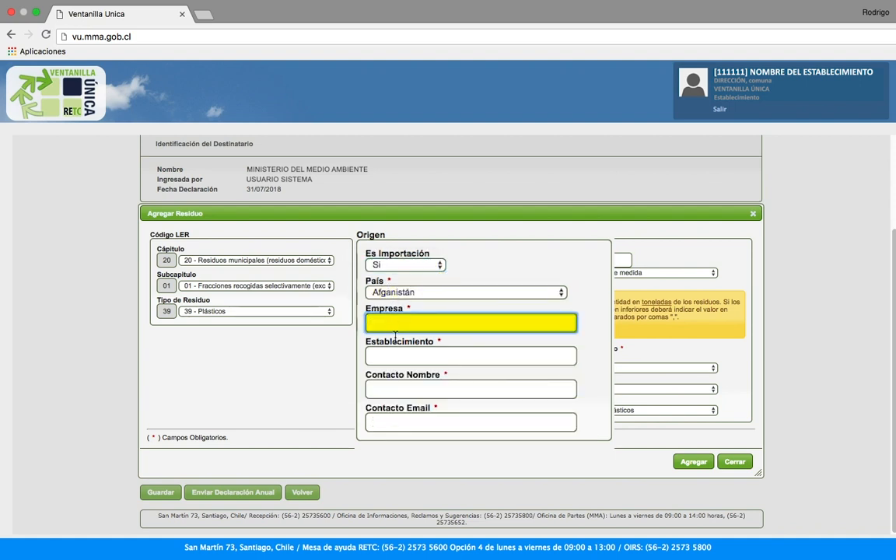
pyautogui.click(401, 354)
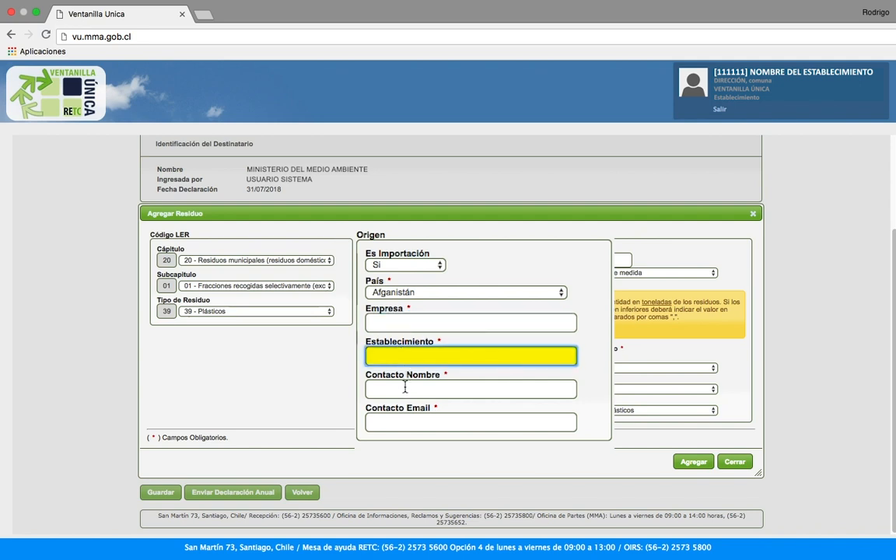
pyautogui.click(405, 386)
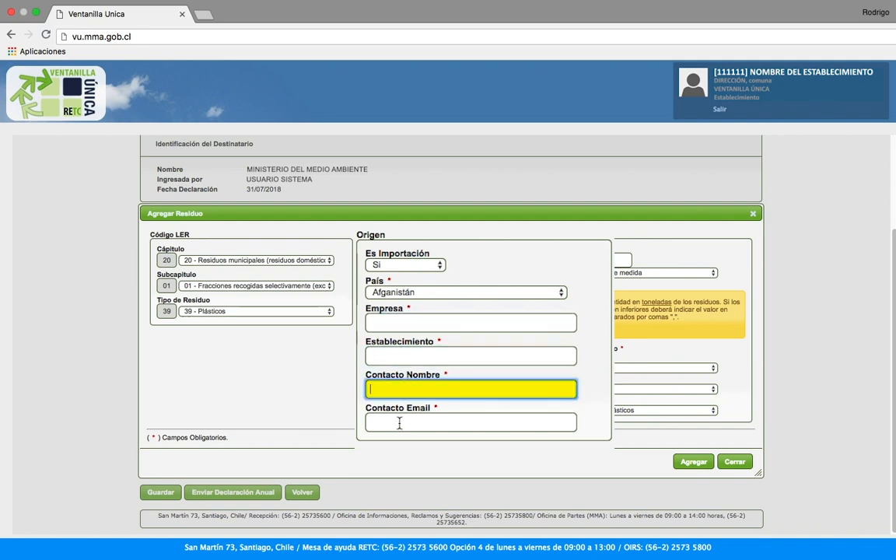
pyautogui.click(399, 423)
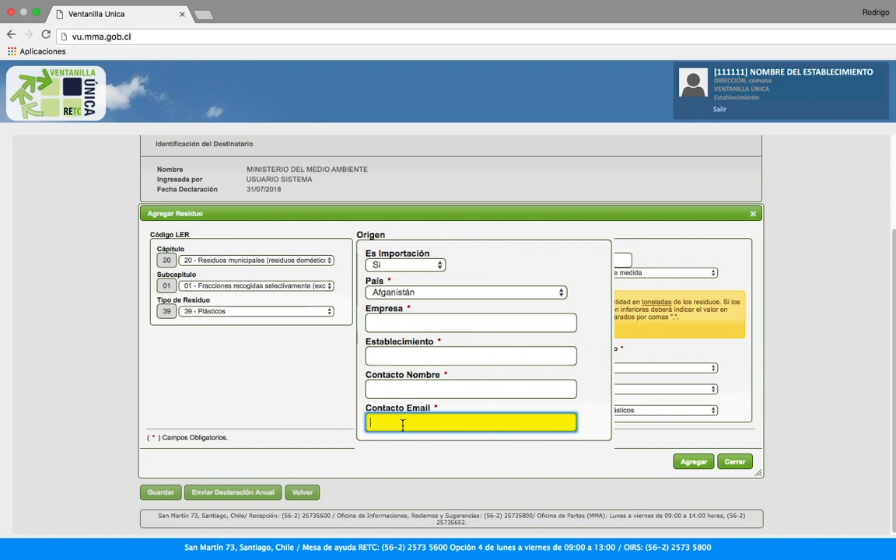
pyautogui.click(392, 396)
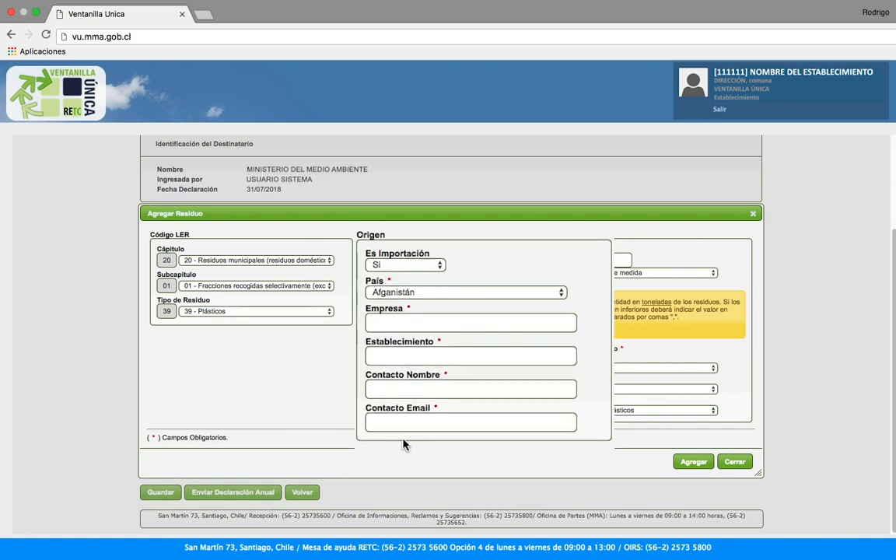
pyautogui.click(400, 263)
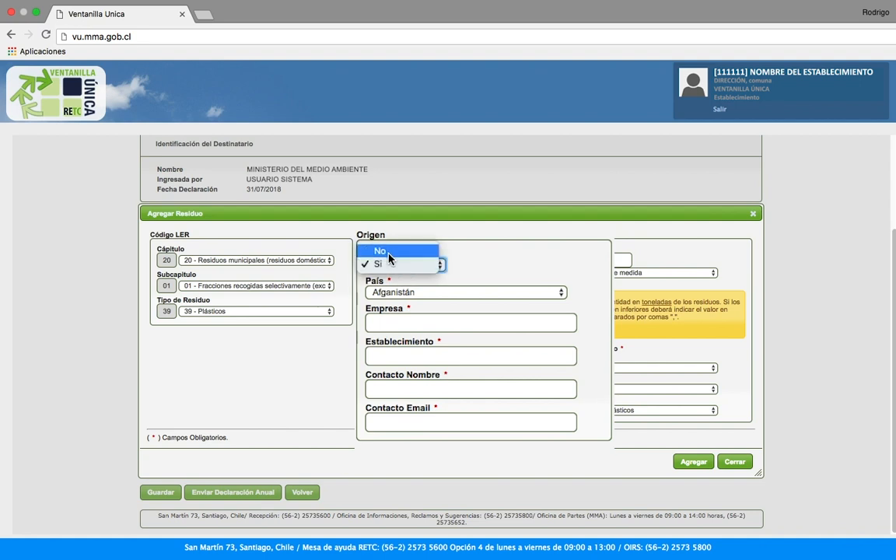
pyautogui.click(380, 252)
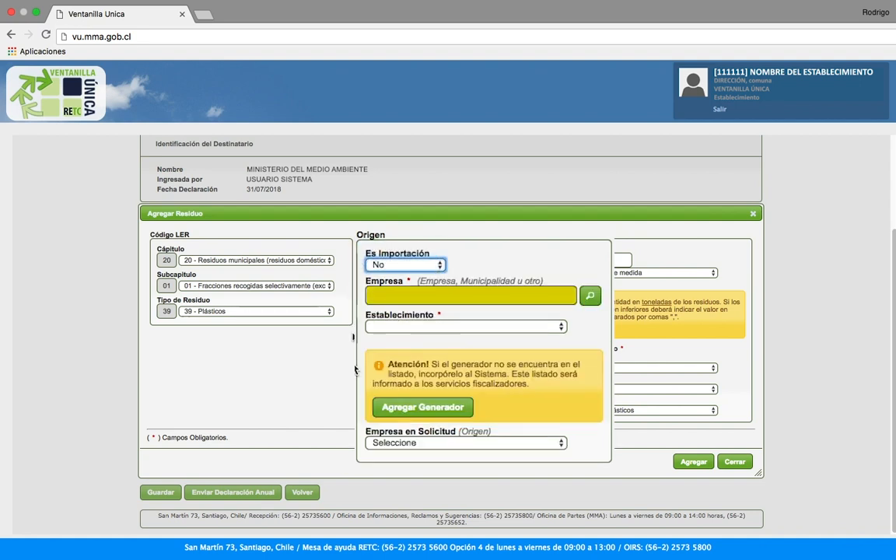
pyautogui.click(591, 296)
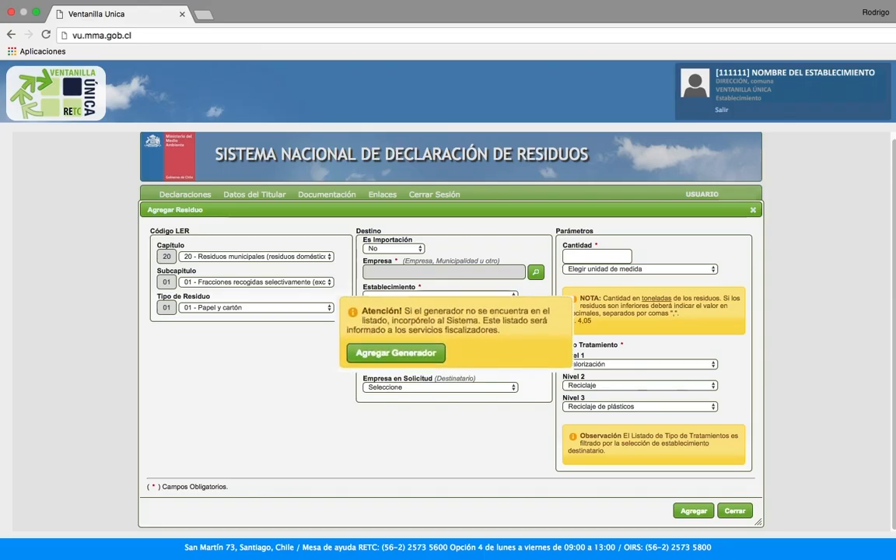
# Open Solicitar Establecimiento and go through company name, legal representative and address fields
pyautogui.click(417, 360)
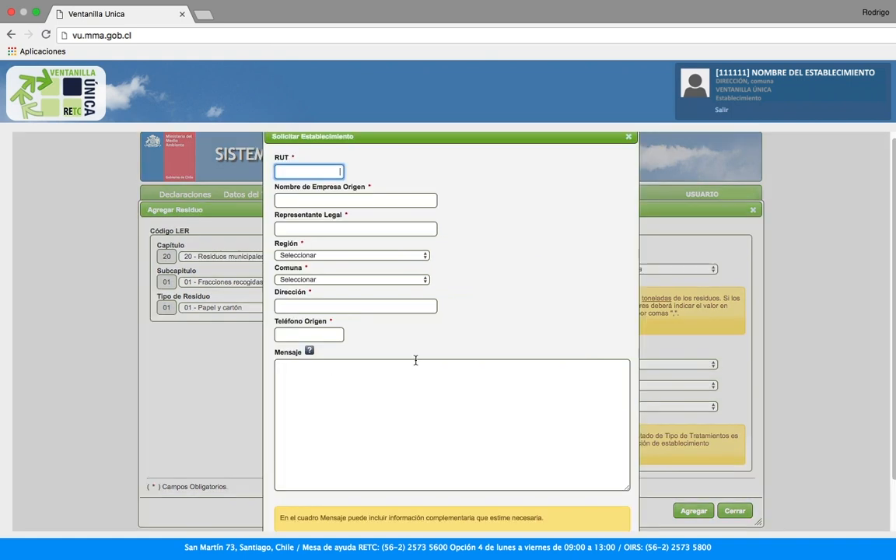
pyautogui.click(291, 200)
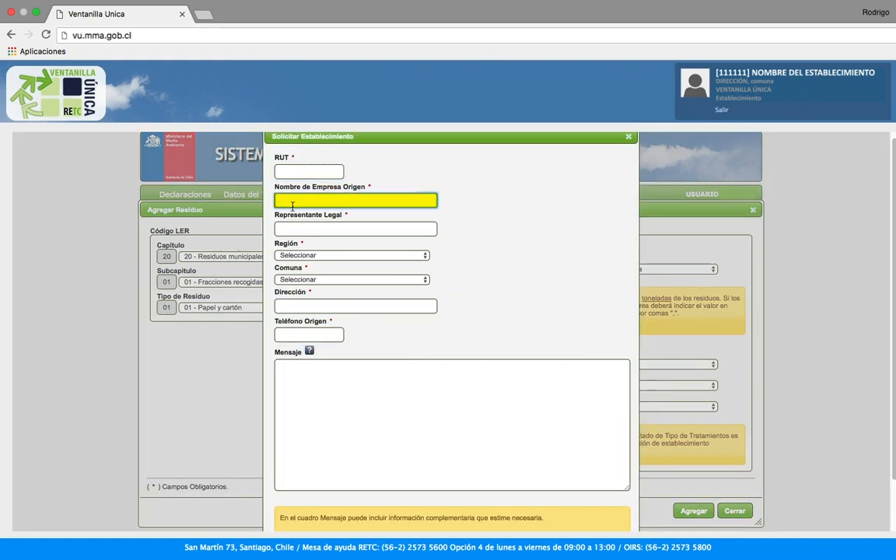
pyautogui.click(292, 228)
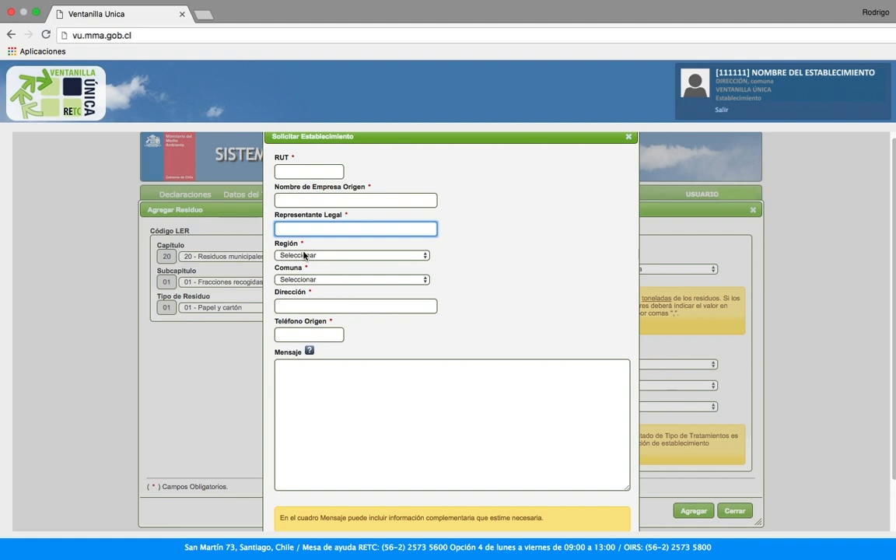
pyautogui.click(299, 305)
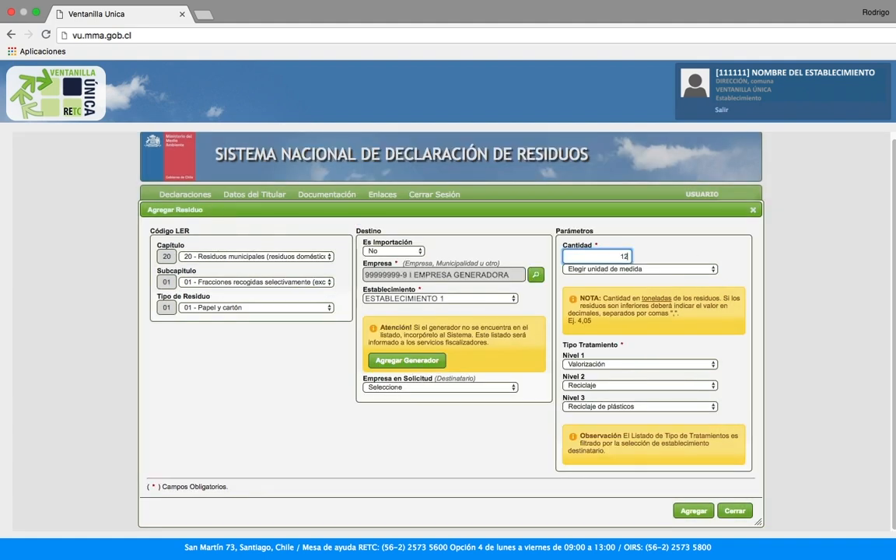
# Add 120 Toneladas of plastics treated by Valorización – Reciclaje de plásticos
pyautogui.write('0')
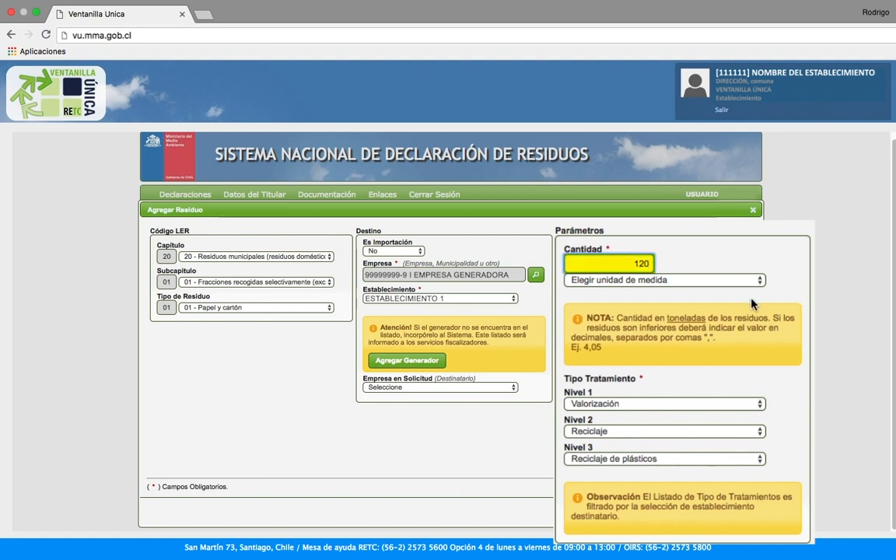
pyautogui.click(700, 280)
pyautogui.click(633, 305)
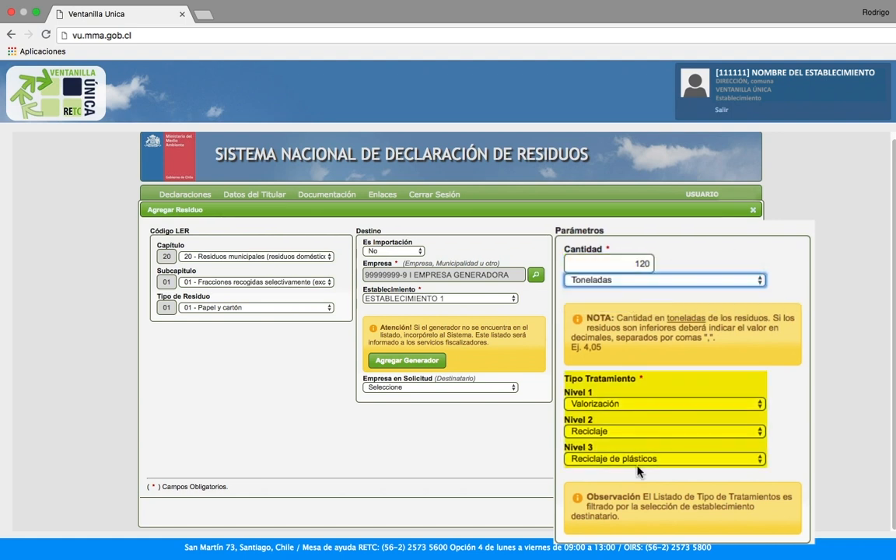
pyautogui.click(708, 403)
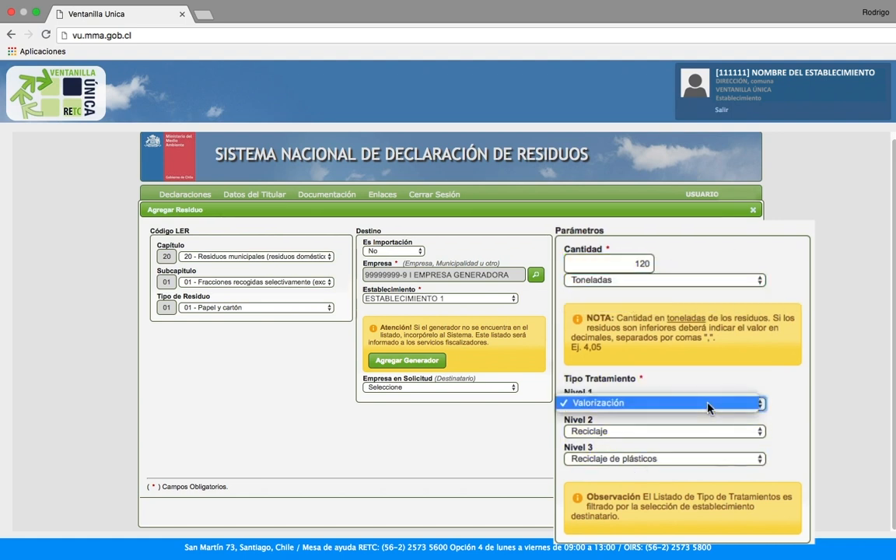
pyautogui.click(697, 436)
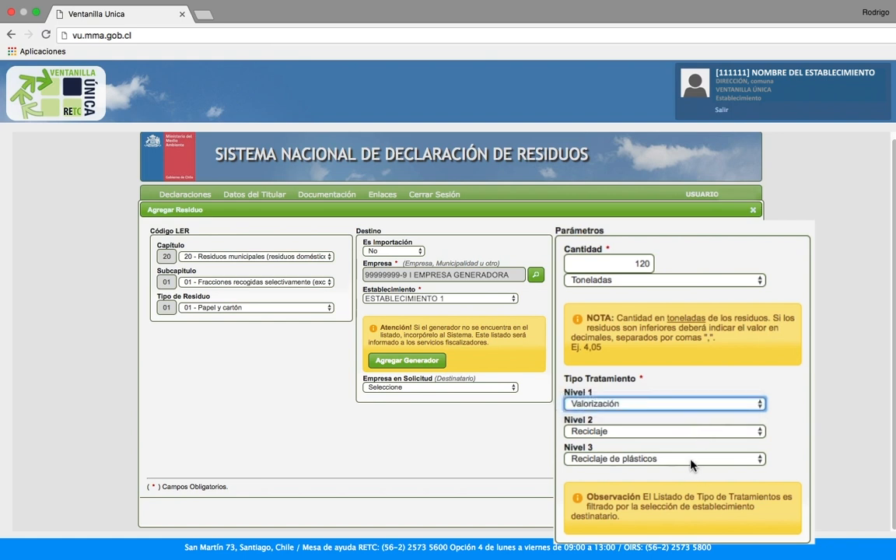
pyautogui.click(693, 464)
pyautogui.click(786, 445)
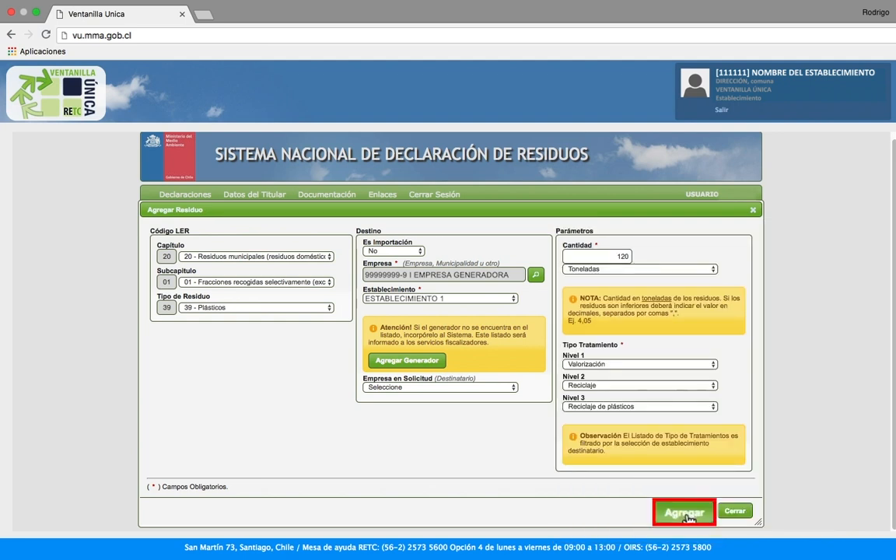
pyautogui.click(684, 512)
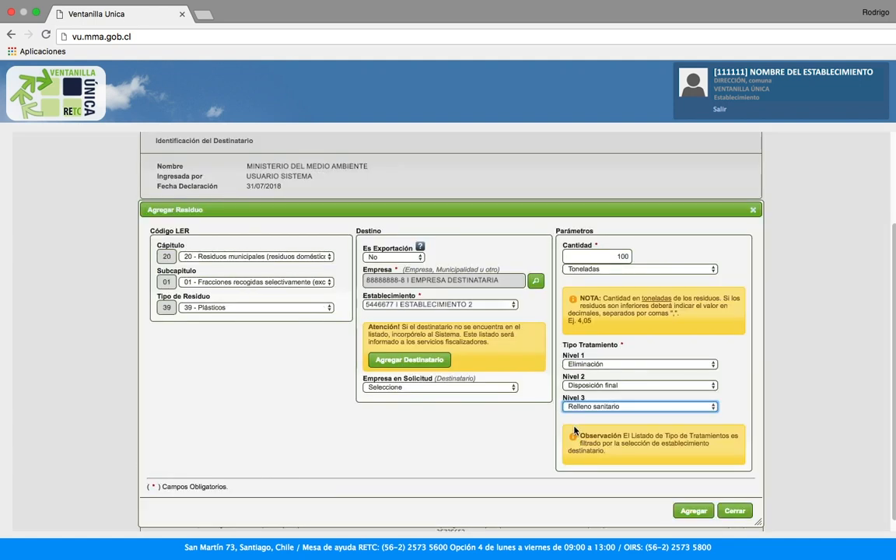
# Add the 100-tonne outgoing plastics entry for Relleno sanitario disposal
pyautogui.click(693, 512)
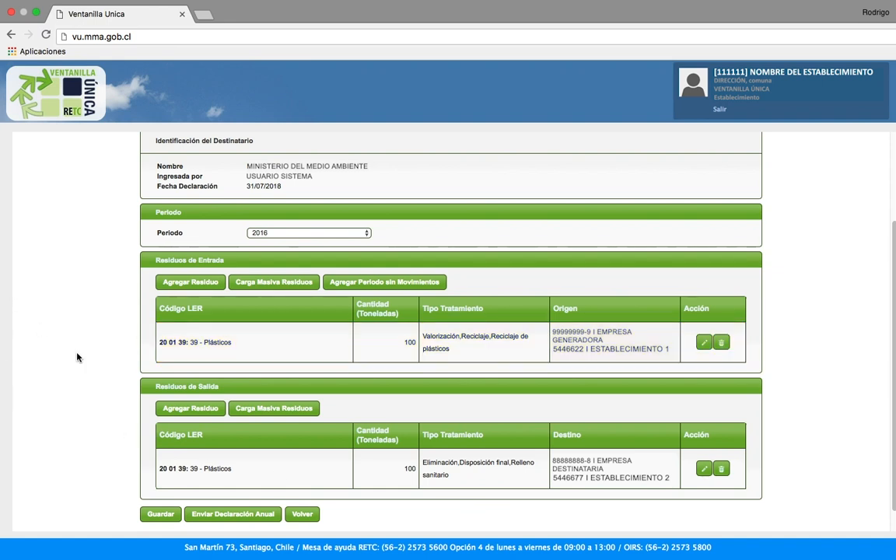
# Open Carga Masiva Residuos for incoming wastes and download the blank Excel template
pyautogui.scroll(2, 252, 377)
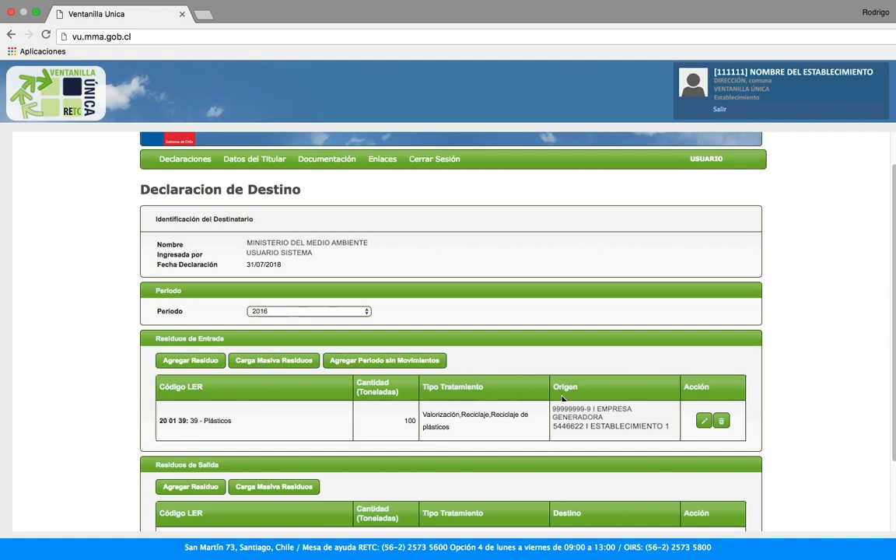
pyautogui.click(257, 366)
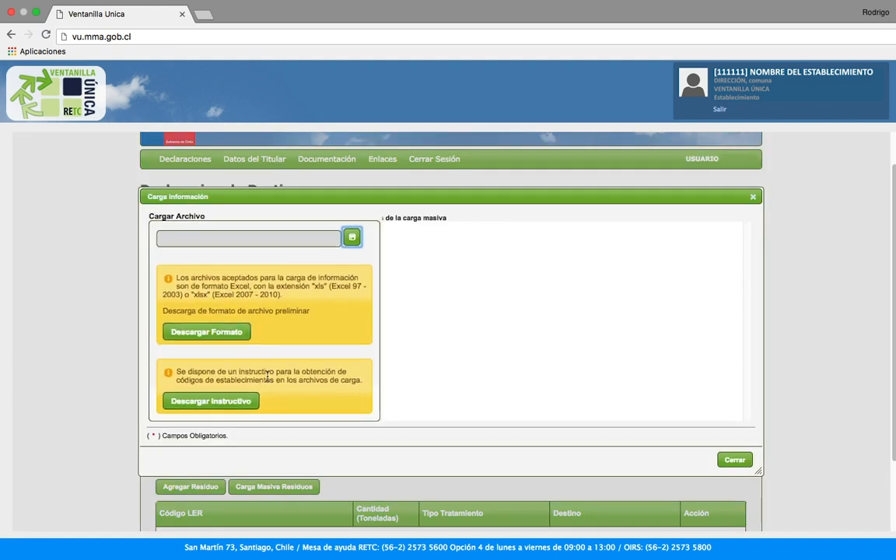
pyautogui.click(204, 352)
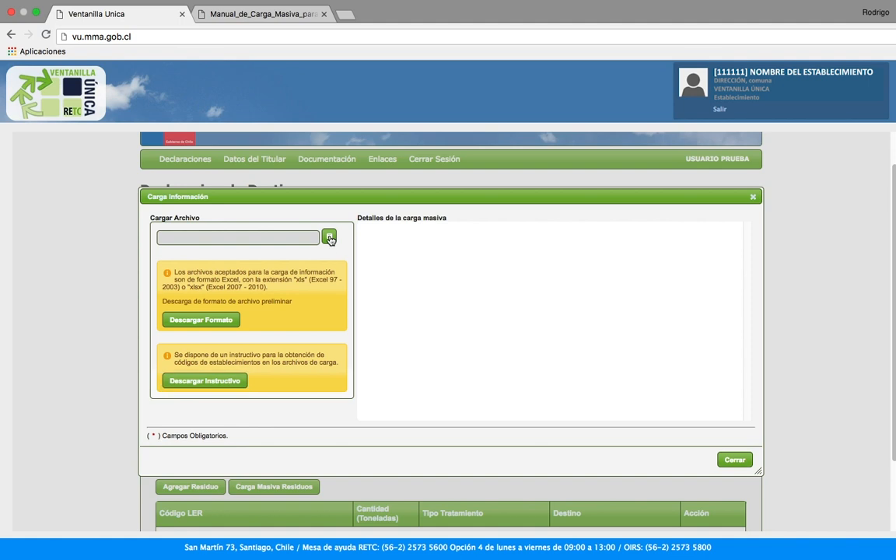
# Choose formato_carga (1).xlsx as the bulk upload file
pyautogui.click(331, 240)
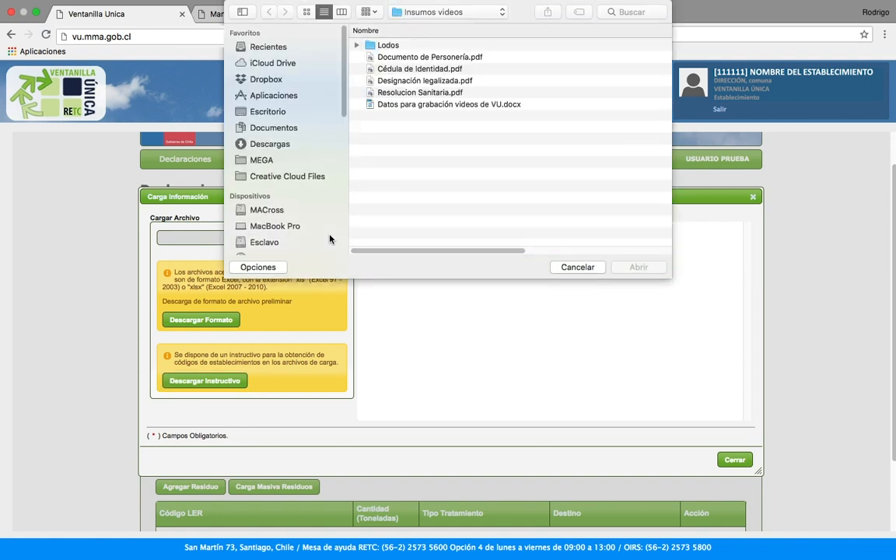
pyautogui.click(421, 95)
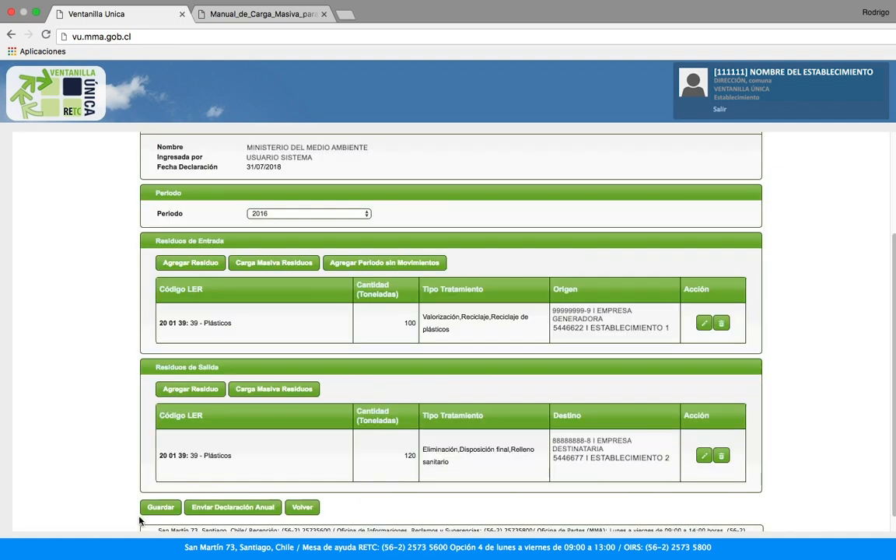
# Save the 2016 destination declaration and confirm sending it as the annual declaration
pyautogui.click(161, 507)
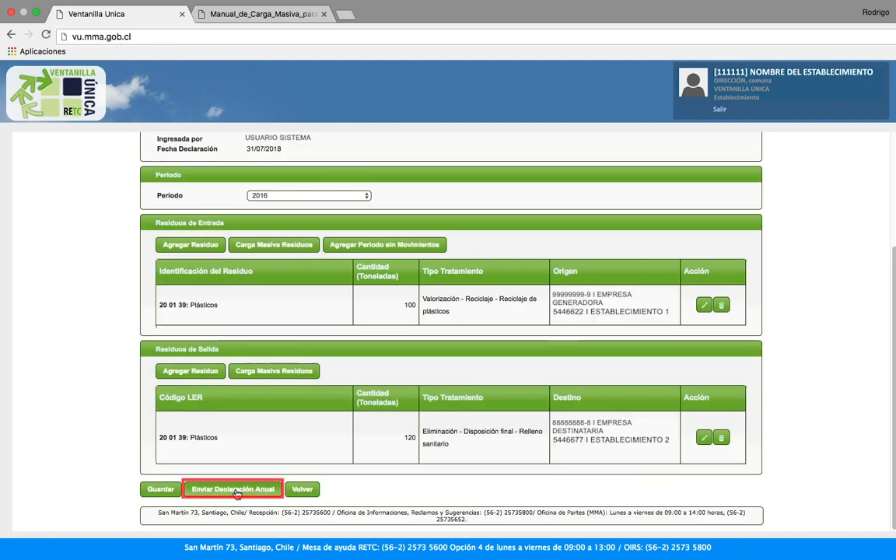
pyautogui.click(236, 491)
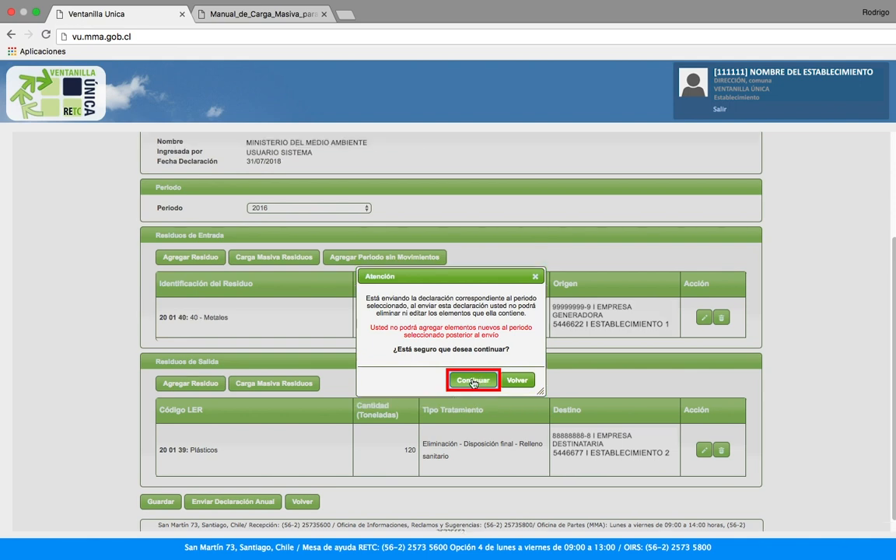
pyautogui.click(474, 381)
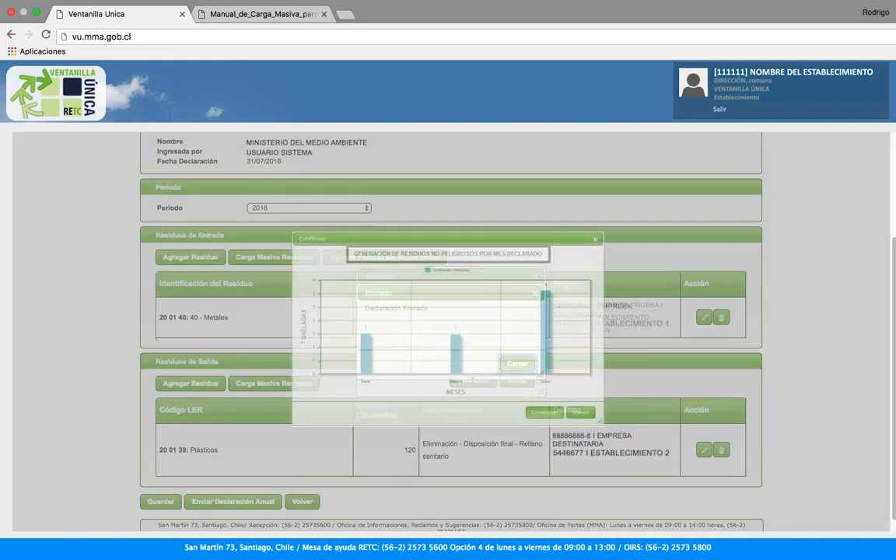
# Confirm the monthly summary to send the 2016 declaration, then open its reception certificate
pyautogui.click(543, 411)
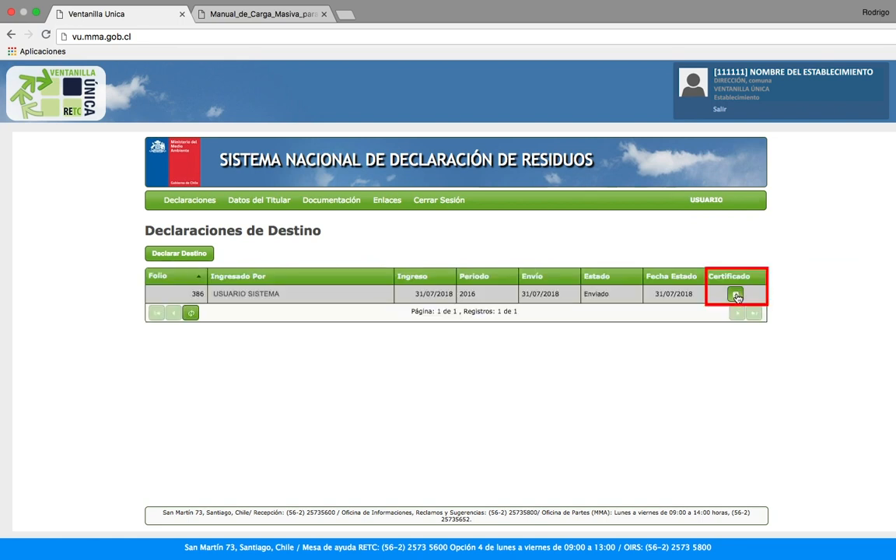
pyautogui.click(736, 295)
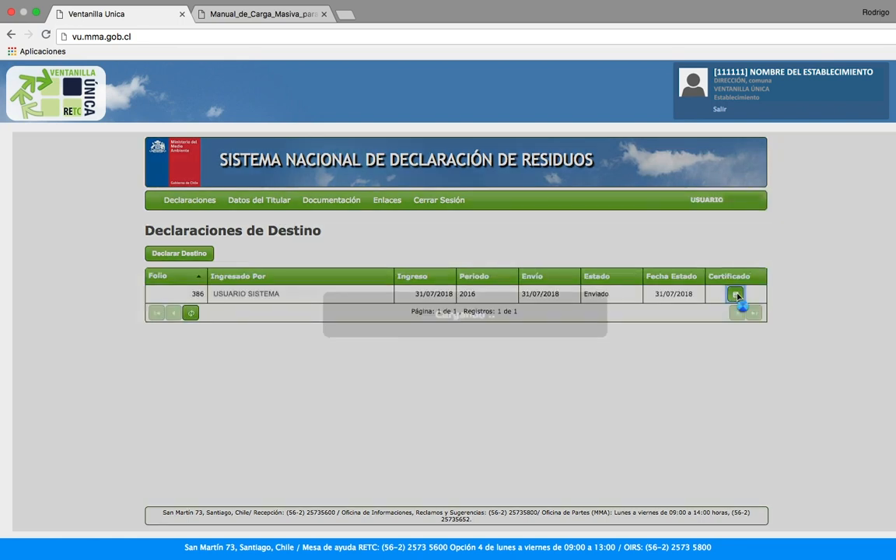